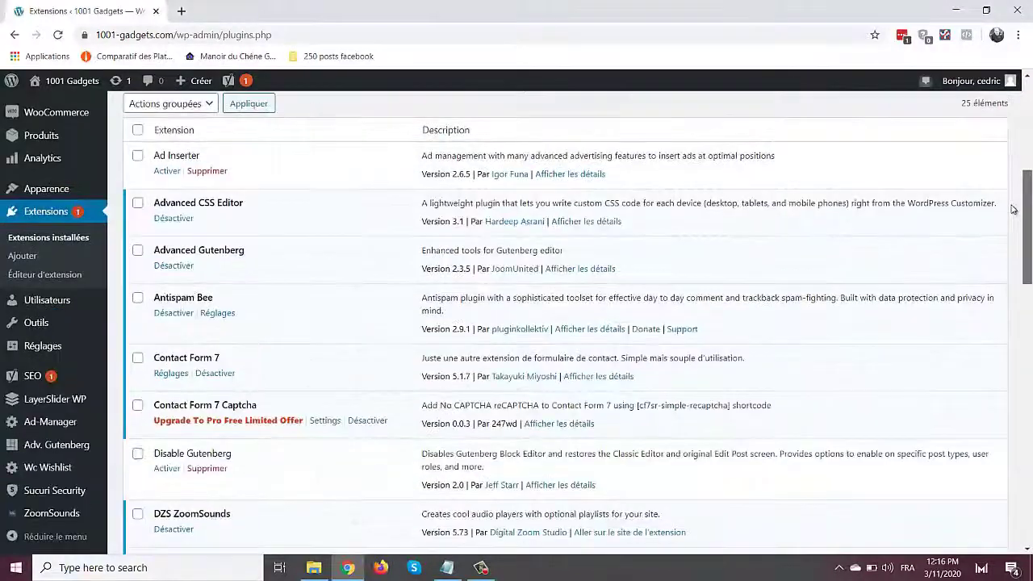
Step: Look through the installed plugins, from Advanced Gutenberg down to DZS ZoomSounds and Fusion Builder
scroll(783, 123, up, 2)
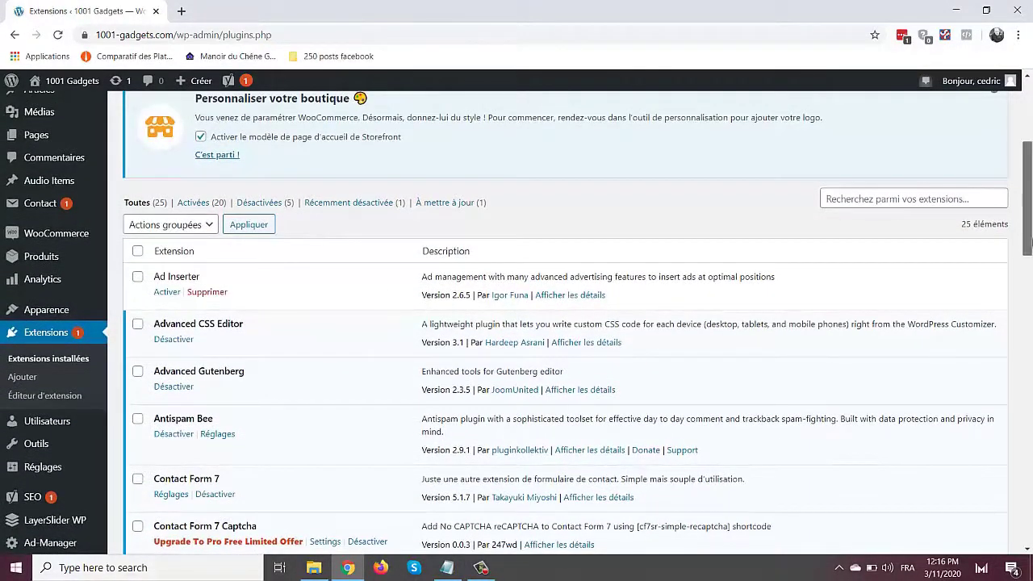
scroll(1028, 259, down, 2)
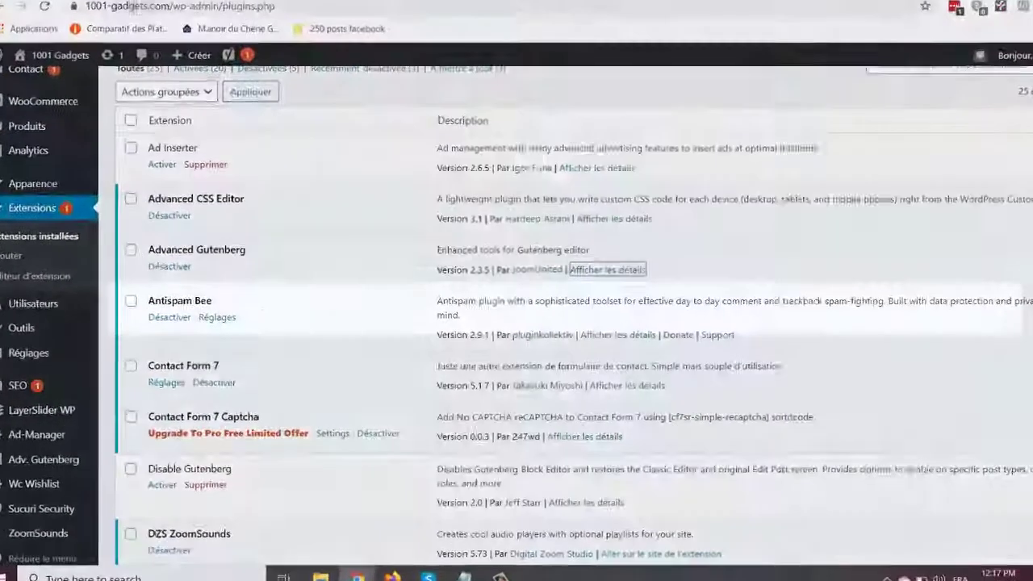
scroll(517, 323, down, 5)
scroll(517, 323, up, 4)
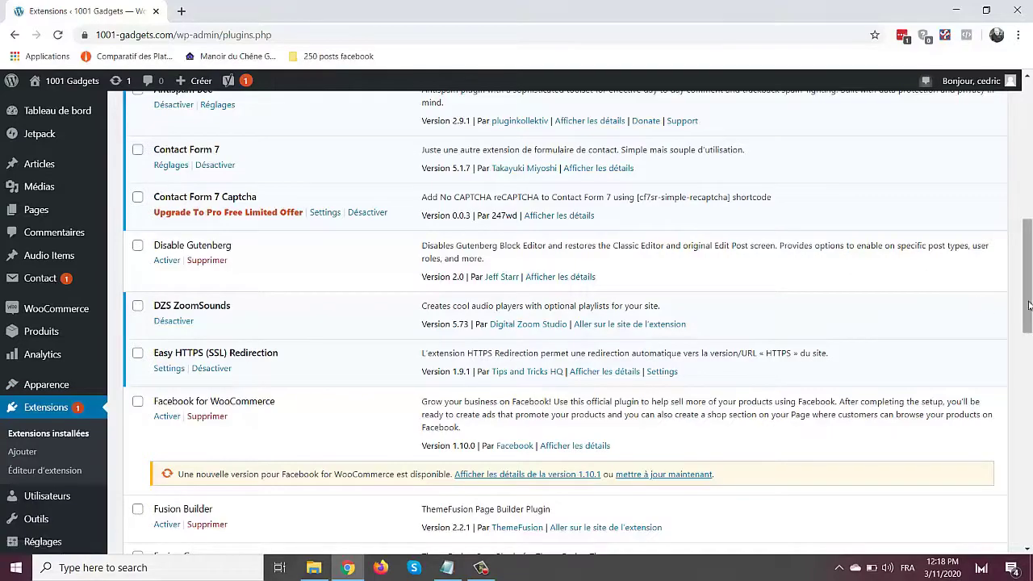
mouse_move(1027, 274)
mouse_down()
mouse_move(1027, 426)
mouse_move(1027, 254)
mouse_up()
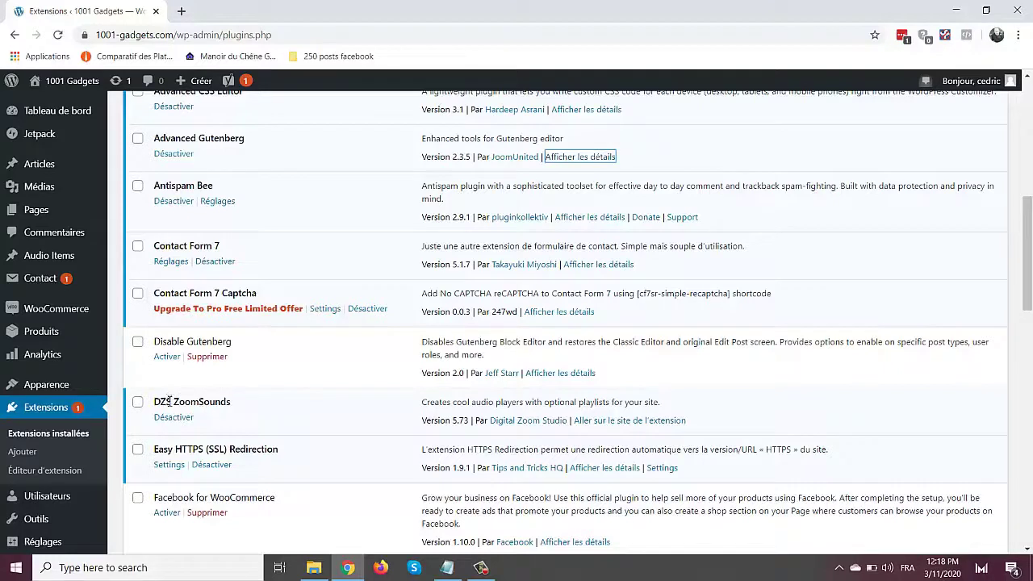
Step: Open the "Podcast 1" post for editing from the list of all posts
mouse_move(80, 168)
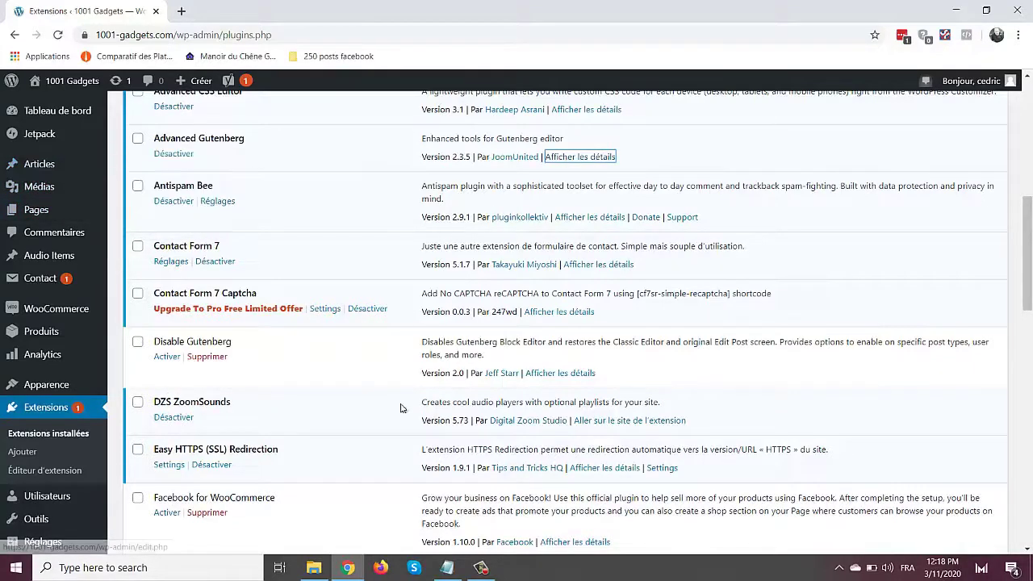
mouse_move(36, 166)
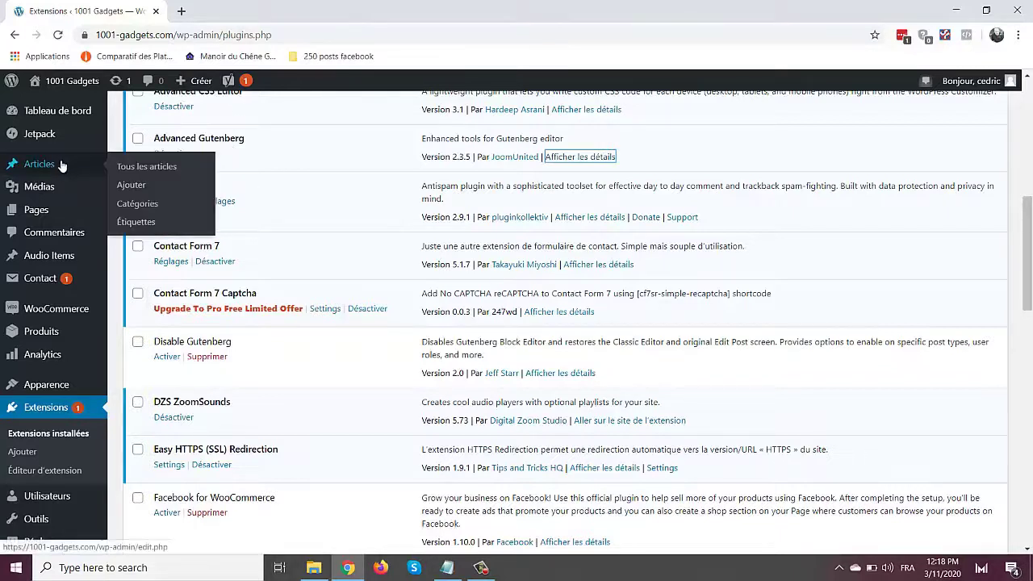
click(139, 165)
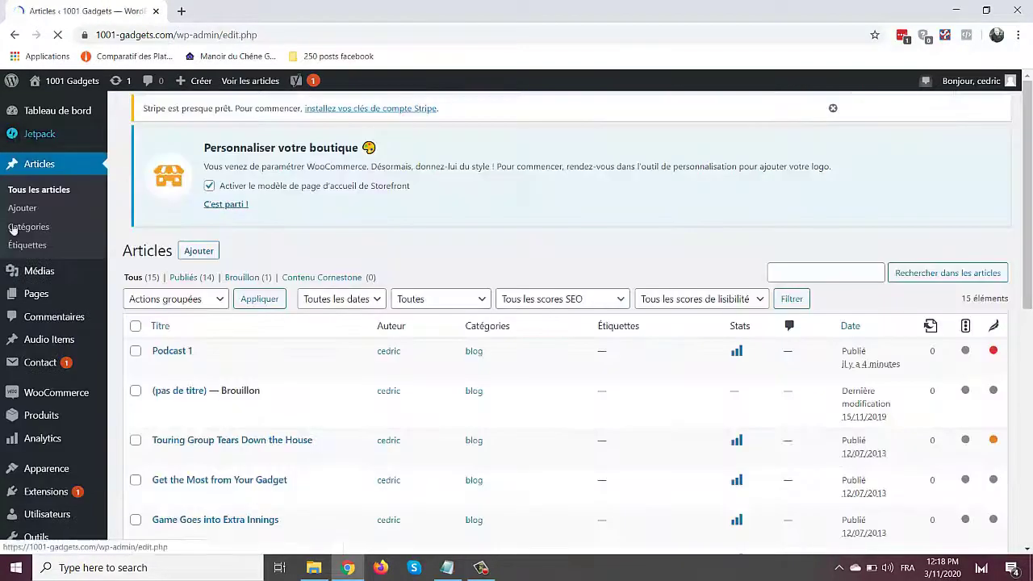
scroll(242, 206, down, 1)
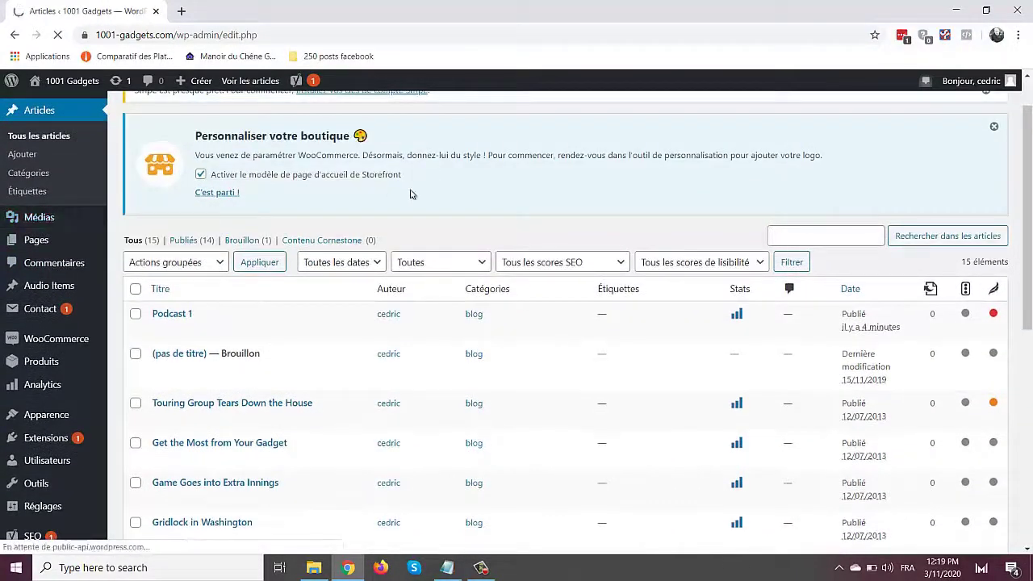
click(161, 332)
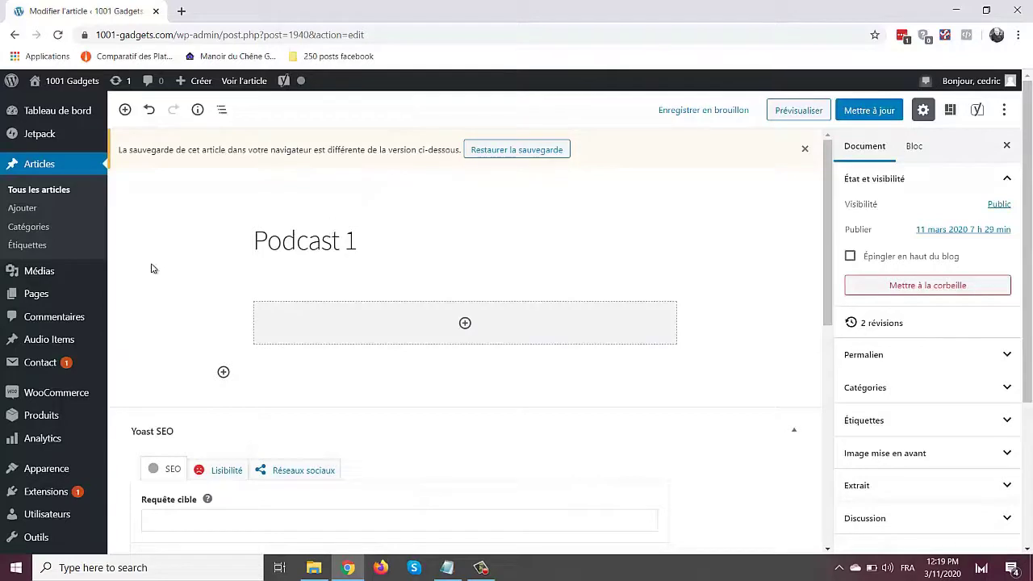
Step: Remove the empty Advanced Accordion block and insert a classic paragraph (Paragraphe classique) containing "scgdfhfghfgjghj"
click(465, 323)
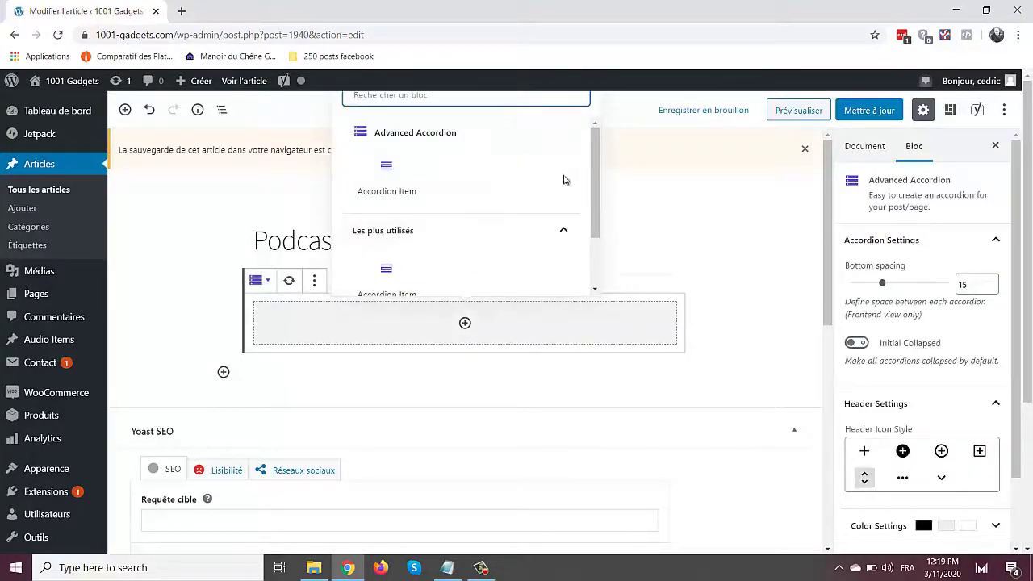
key(ctrl+z)
click(224, 311)
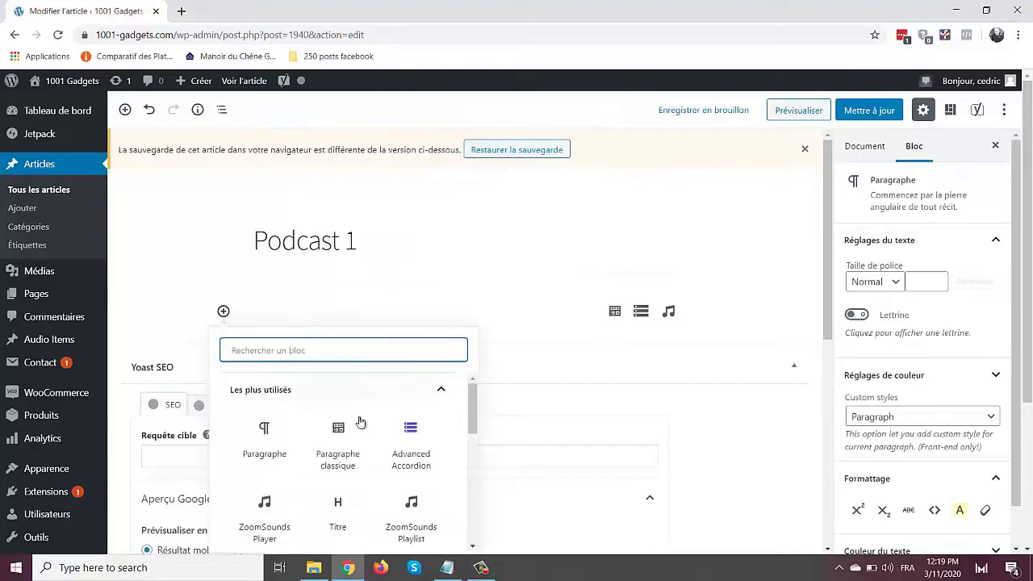
click(338, 444)
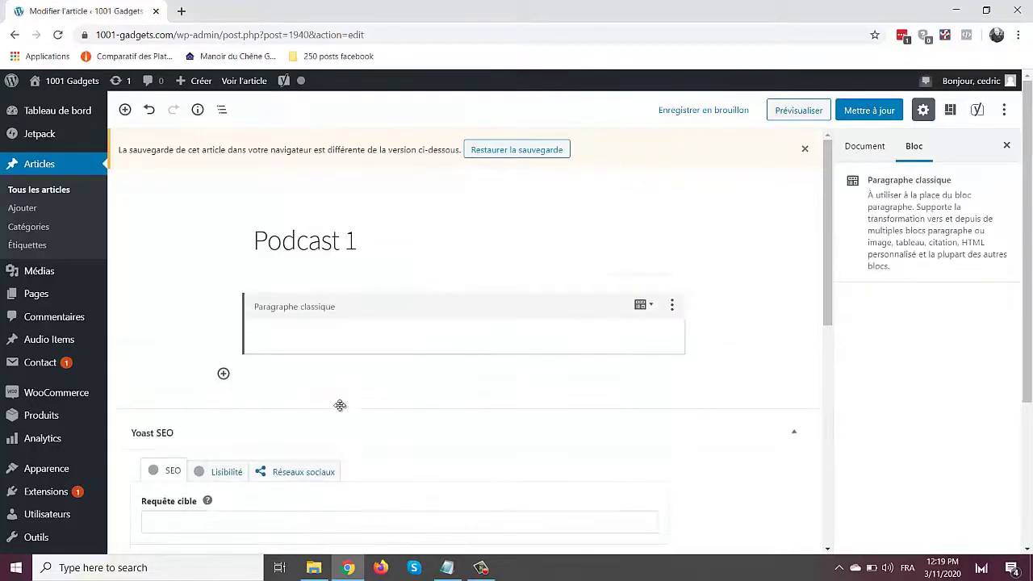
click(293, 341)
text(scgdfhfghfgjghj)
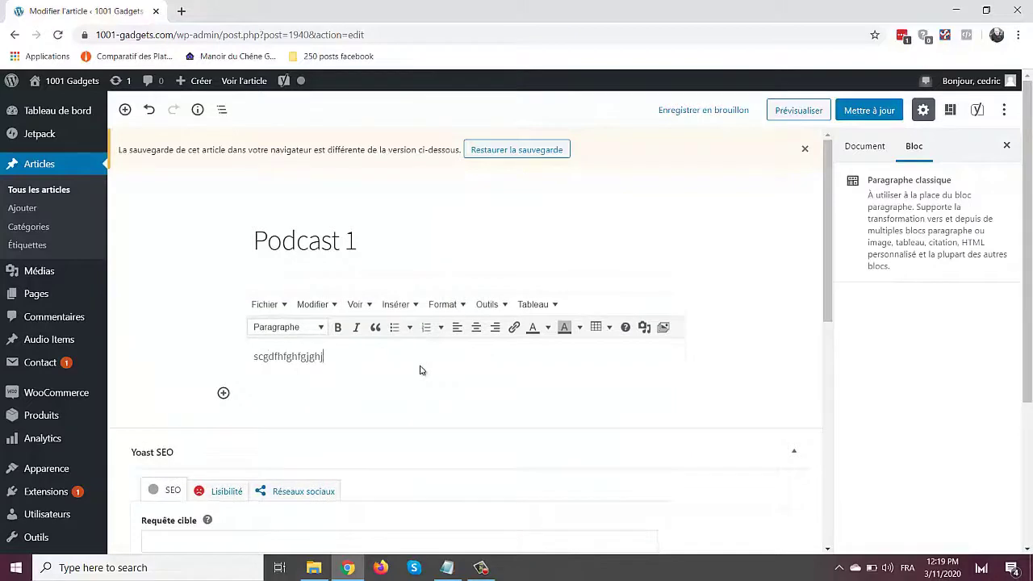
Step: Add a ZoomSounds Player block below the paragraph and use the first audio file in the media library as its song source
click(224, 393)
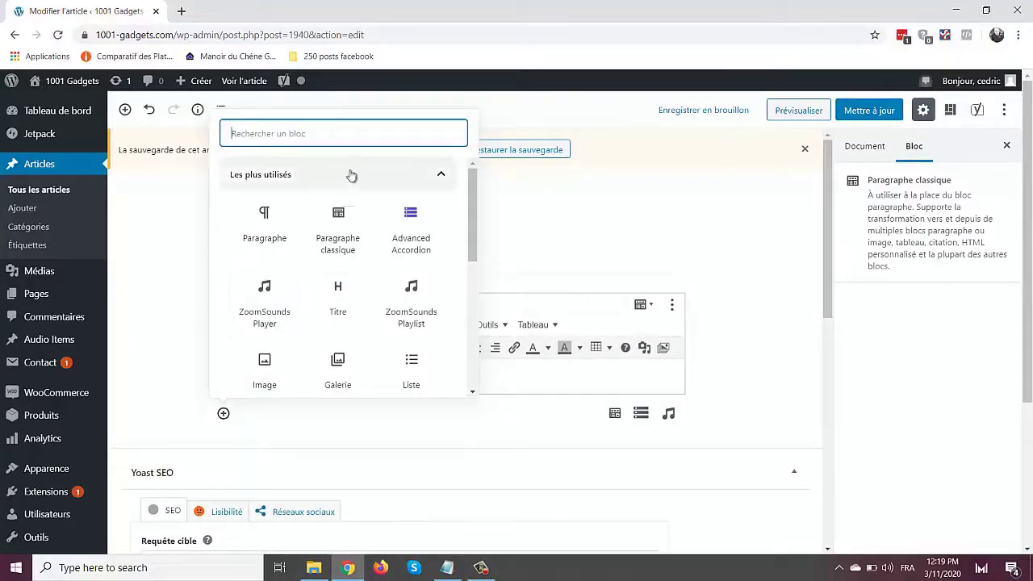
click(265, 305)
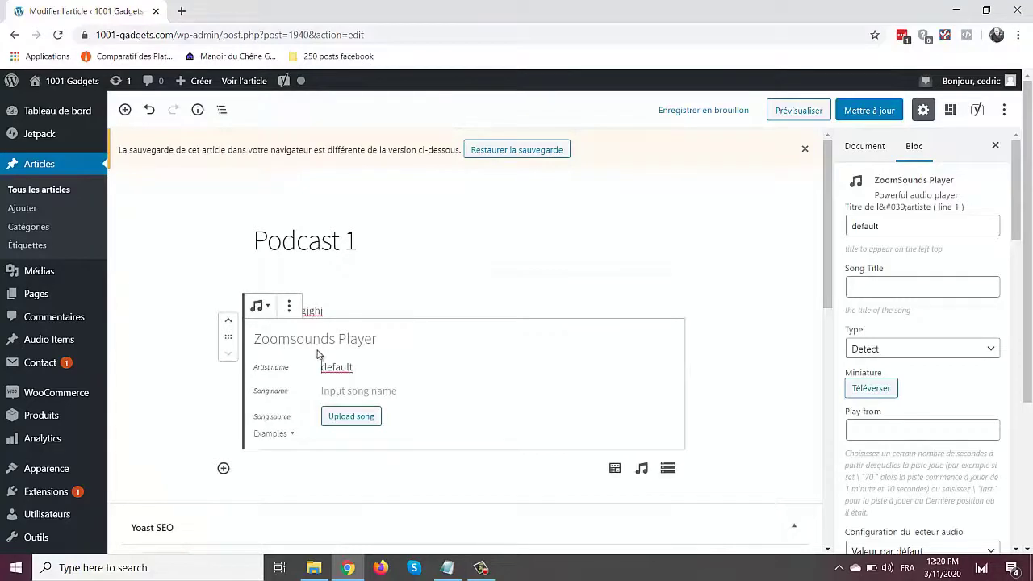
click(339, 417)
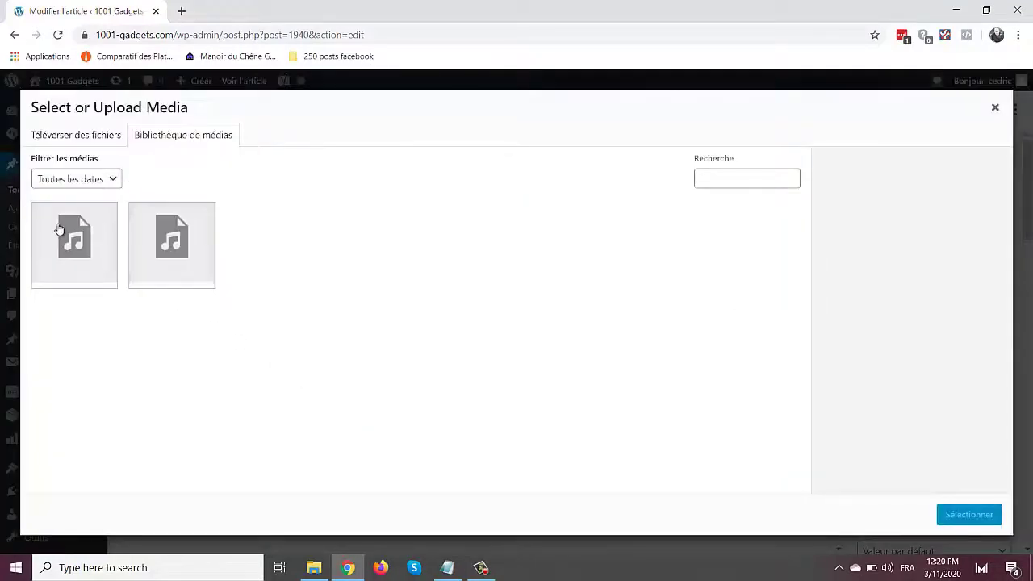
click(58, 232)
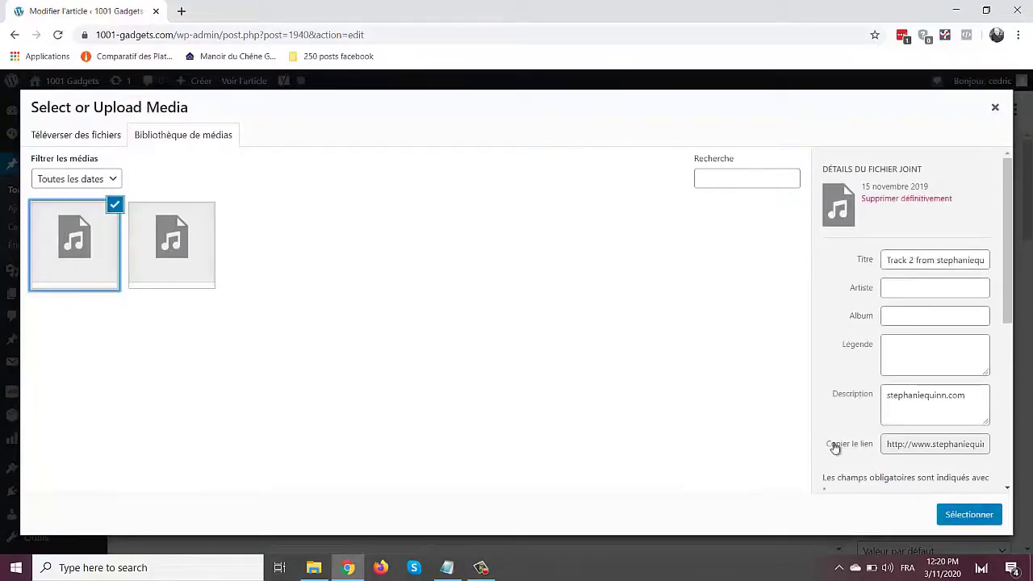
click(949, 512)
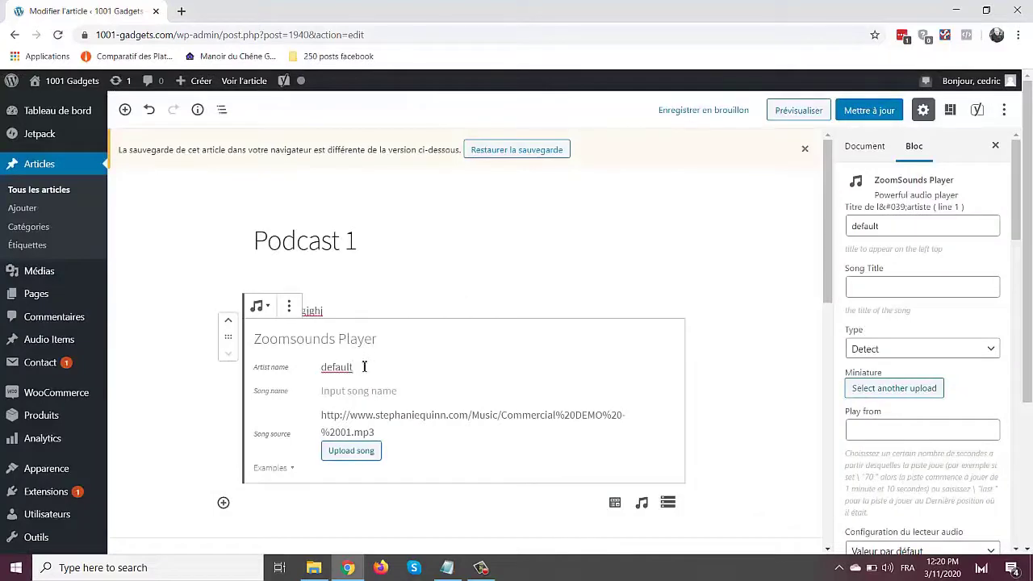
Step: Replace the player's default artist name with the artist's first name and set the song name to "Podcast"
drag(365, 376, 251, 384)
text(Cédric)
click(326, 390)
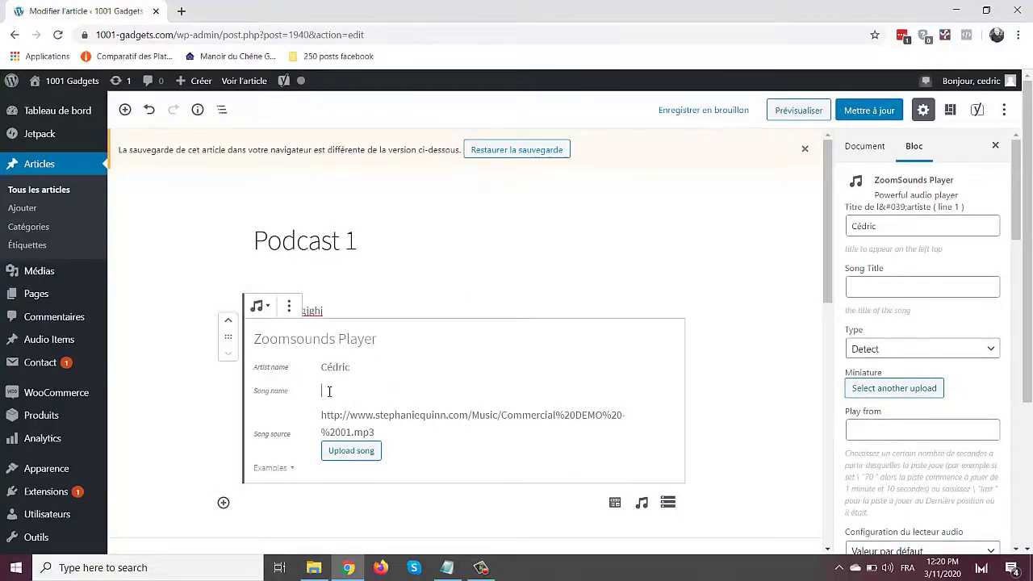
text(Podcast)
Step: Move the ZoomSounds Player block above the classic paragraph
drag(226, 335, 232, 262)
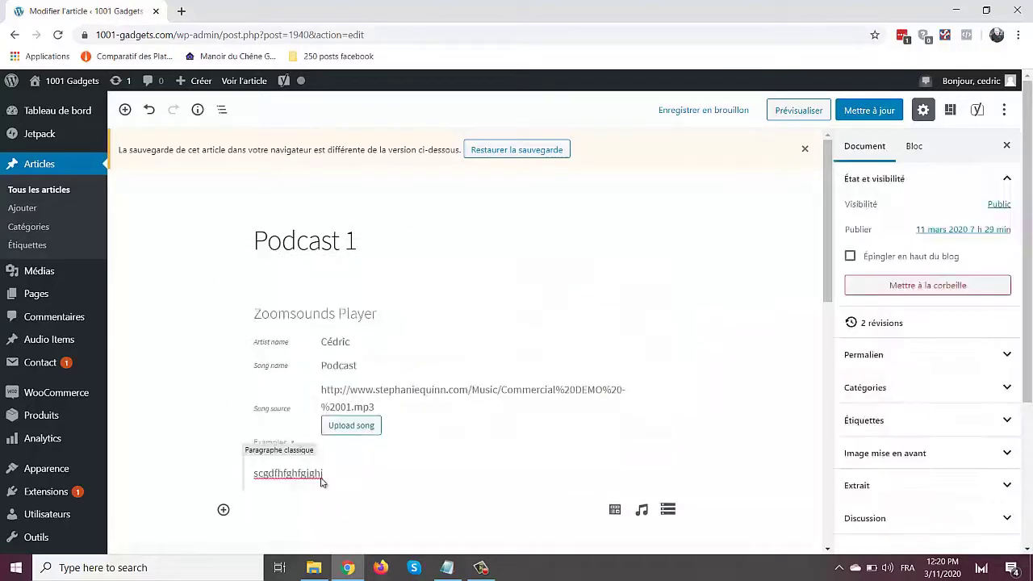
click(279, 475)
click(192, 461)
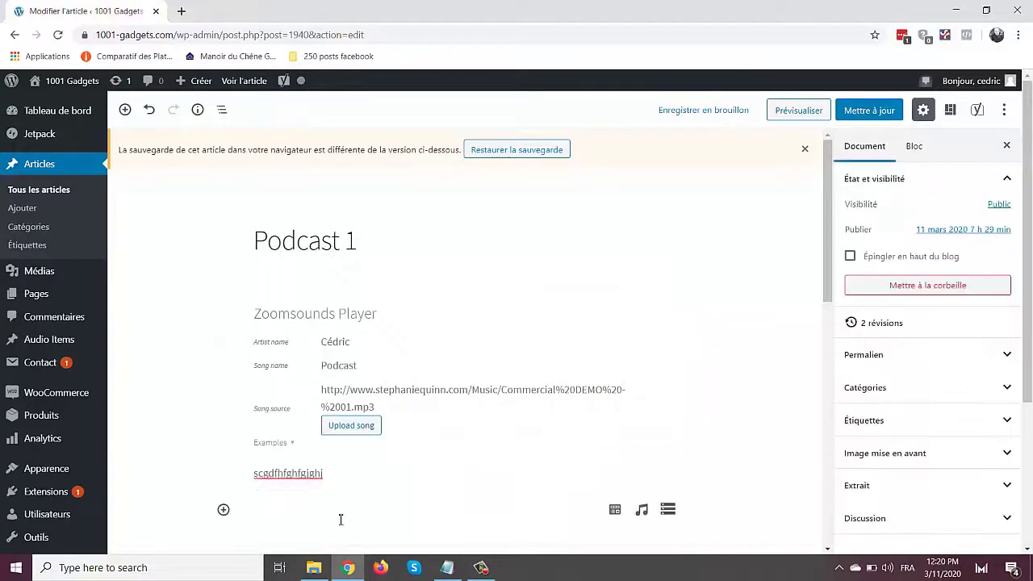
Step: Insert an Advanced Accordion block from the Advanced Gutenberg category below the classic paragraph
drag(834, 255, 840, 301)
click(303, 357)
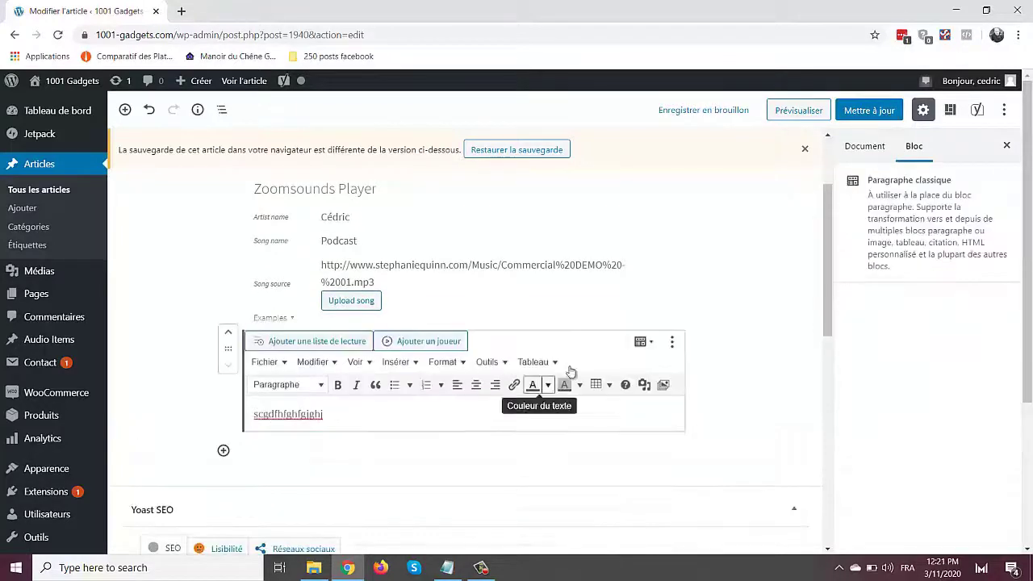
click(551, 448)
click(375, 343)
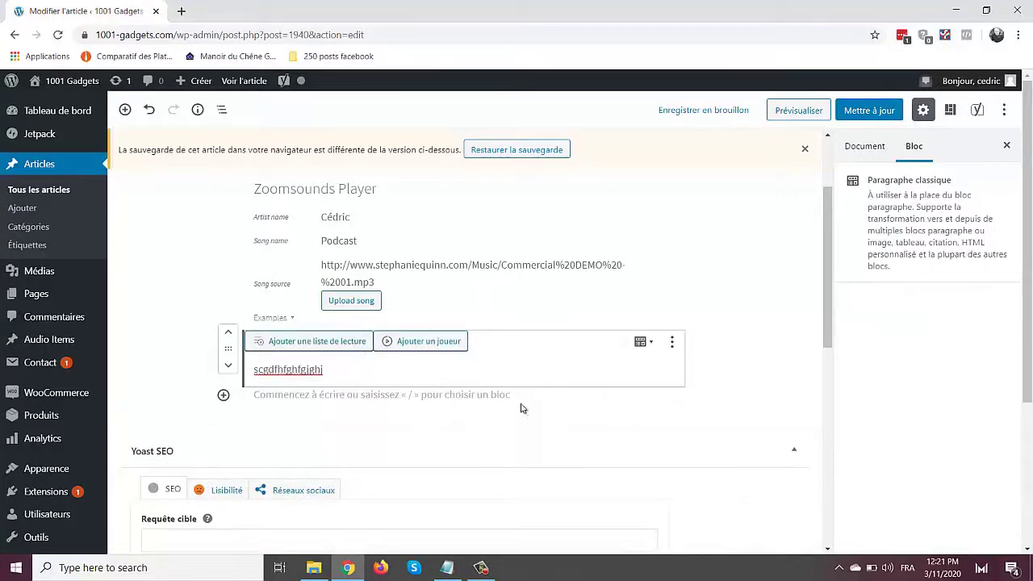
click(460, 402)
click(224, 374)
drag(474, 198, 475, 289)
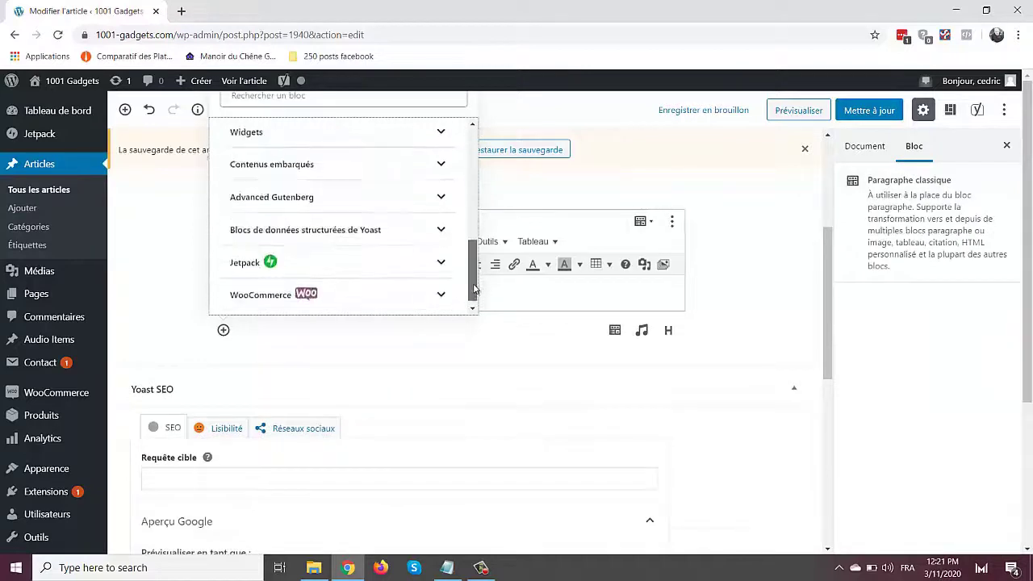
click(386, 195)
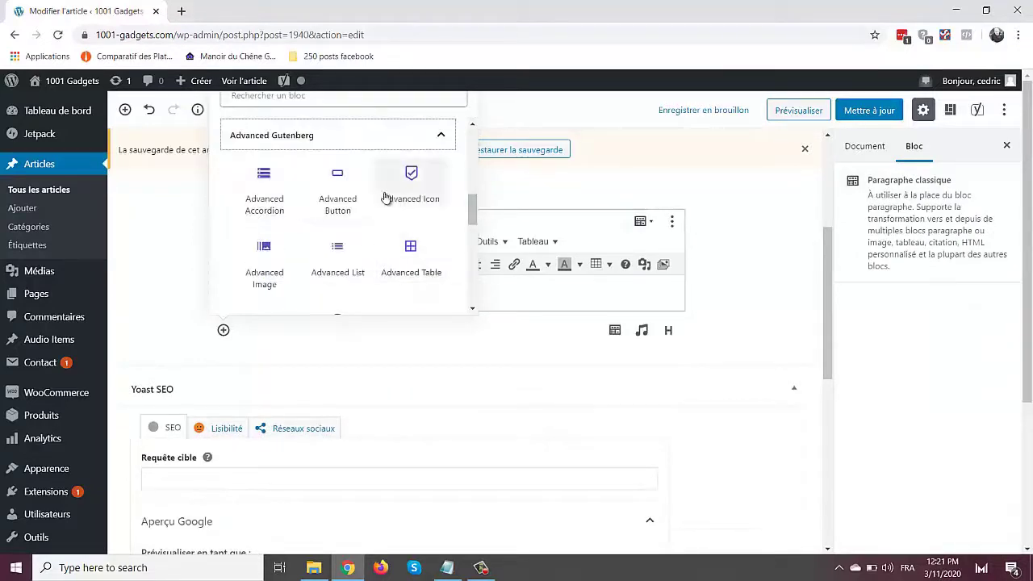
click(264, 193)
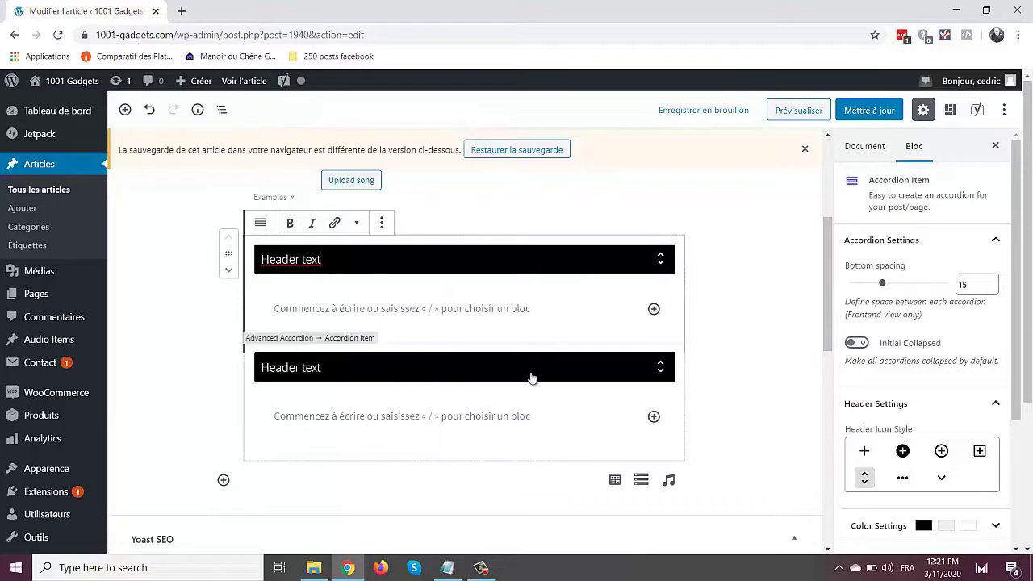
Step: Remove the second item from the accordion
click(280, 368)
click(385, 332)
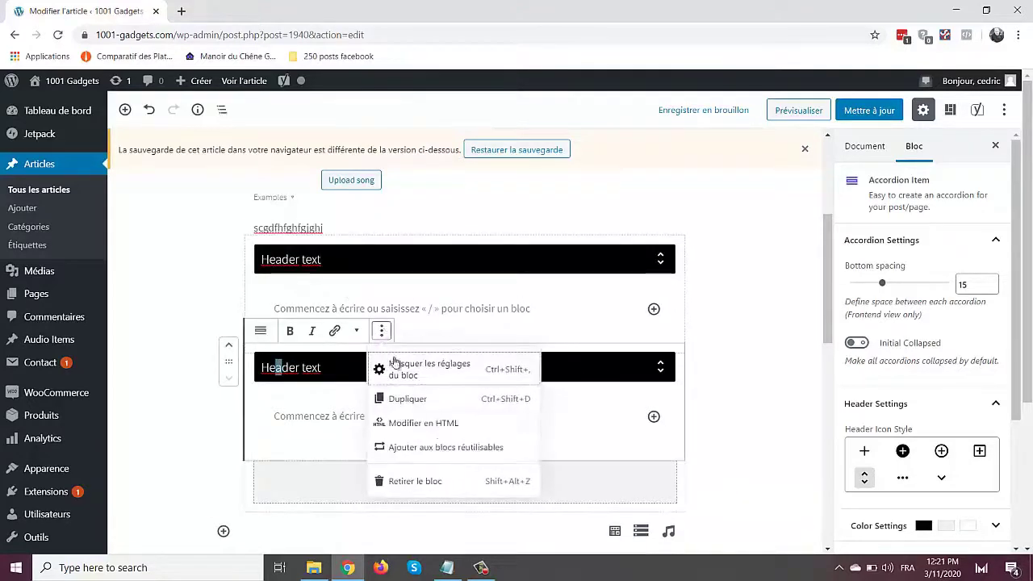
click(427, 477)
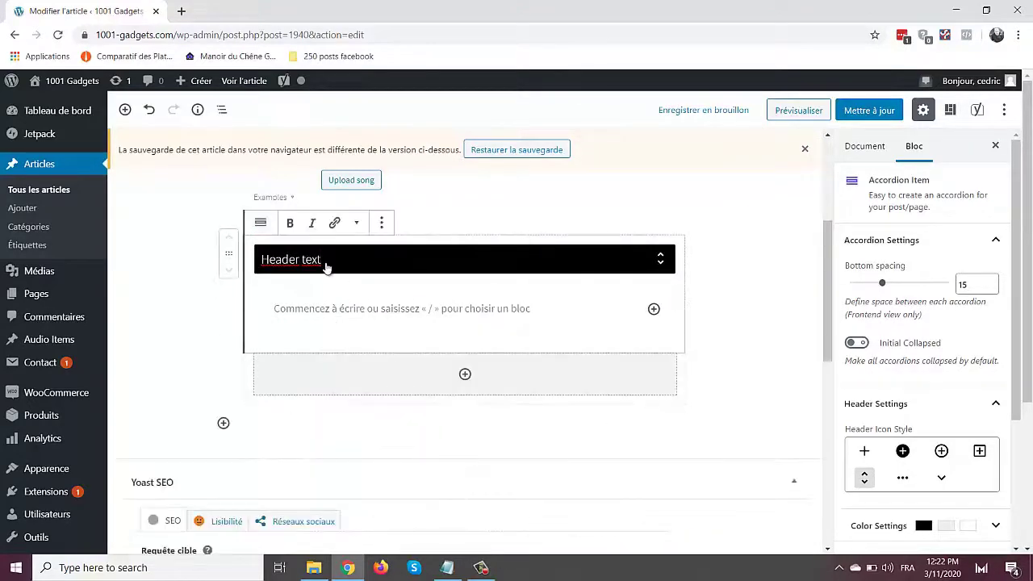
Step: Title the remaining accordion item "Retranscription texte" and enter the body text "ergfg r bfrgrth rfgrethe rrth r rthrth errgzrth dghrthzhrzé ergagghrth"
drag(323, 260, 260, 259)
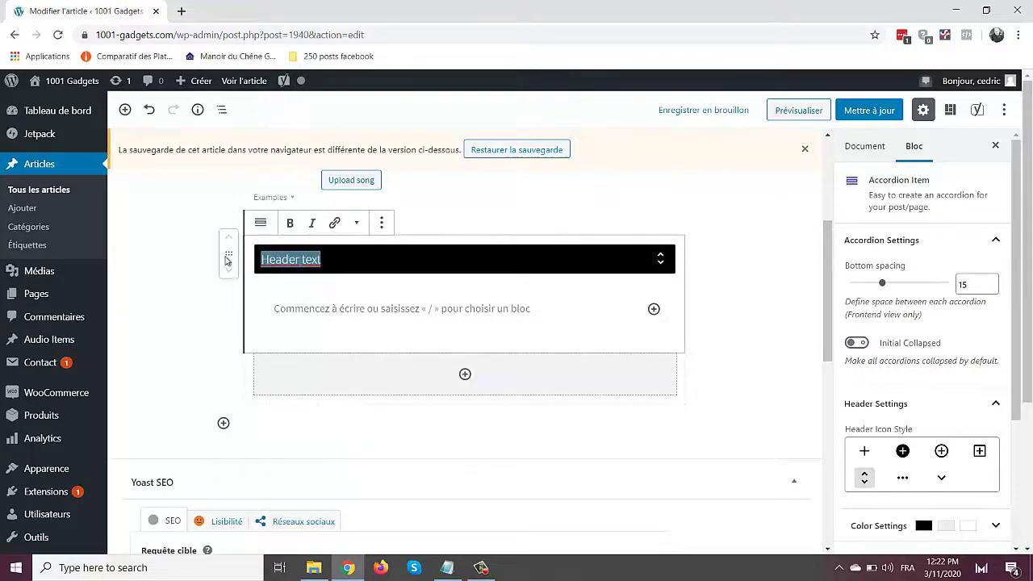
text(Retranscription)
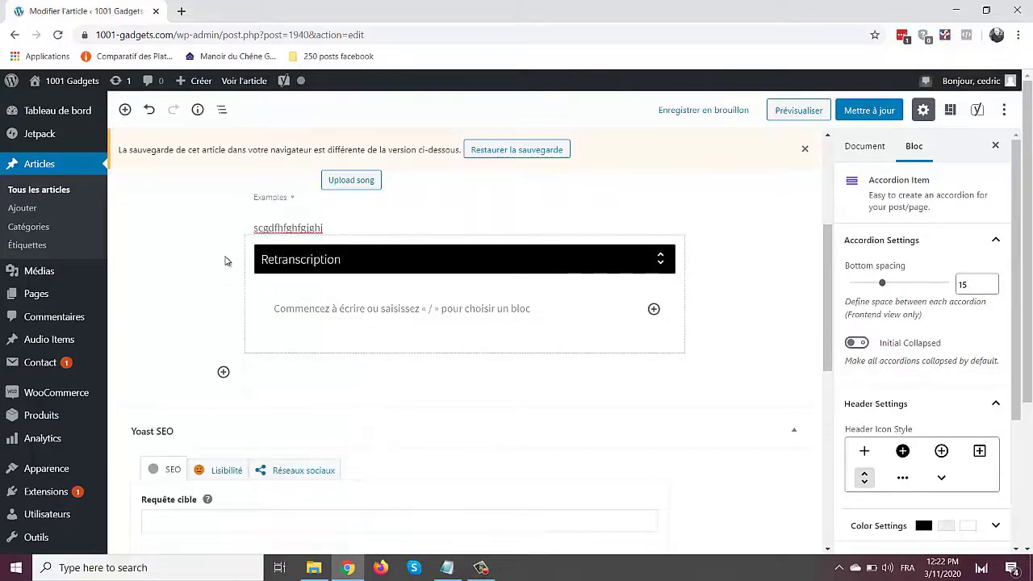
text( texte)
click(306, 309)
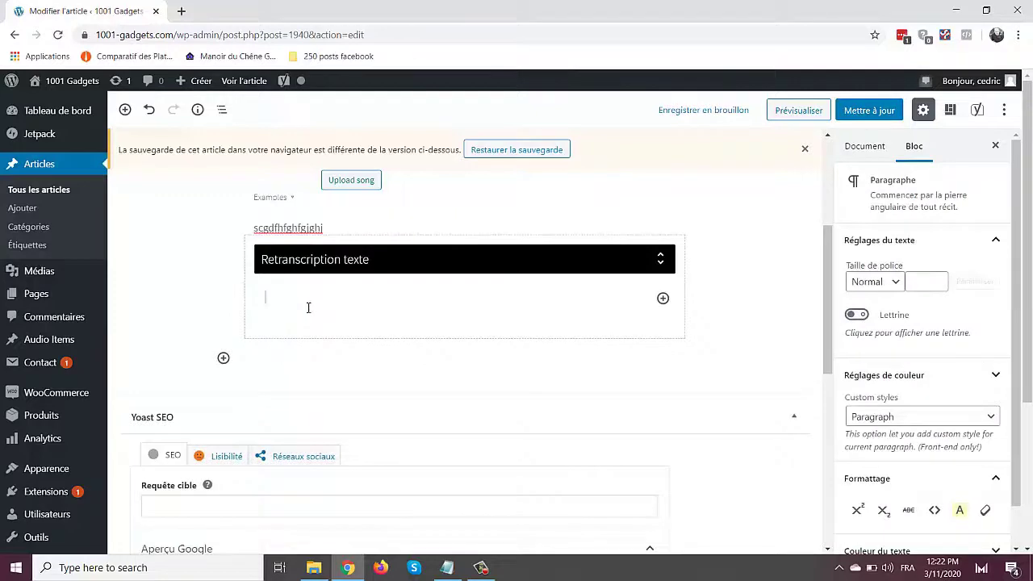
text(ergfg r bfrgrth rfgrethe rrth r)
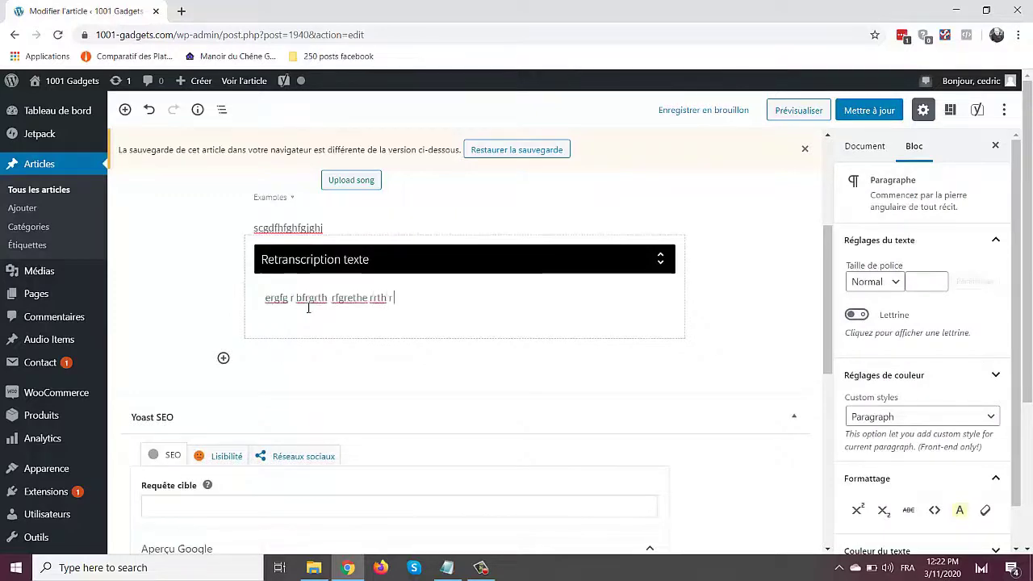
text( rthrth errgzrth)
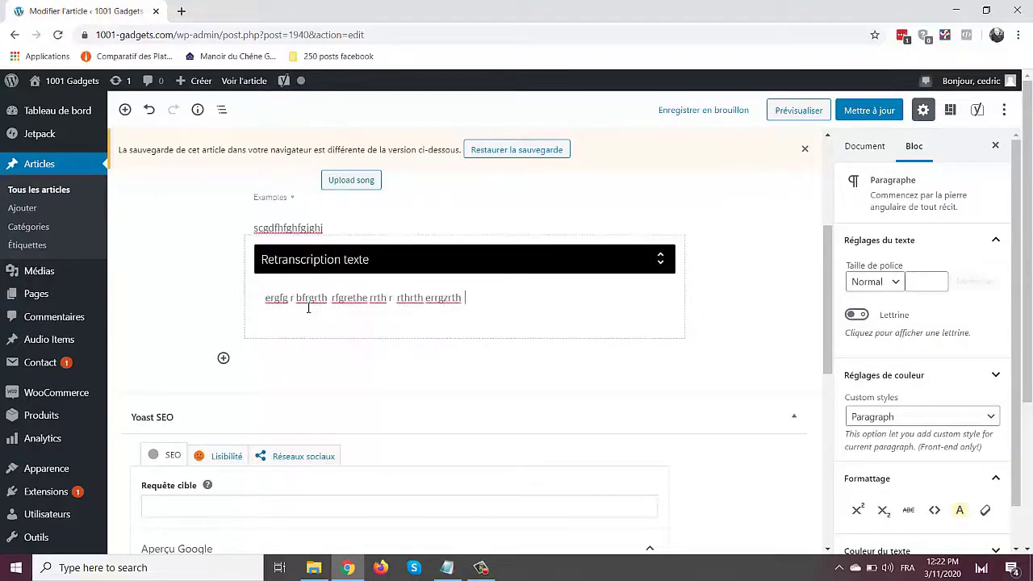
text( dghrthzhrzé ergagghrth)
Step: Update the post and collapse the "Retranscription texte" accordion on the published page
click(869, 110)
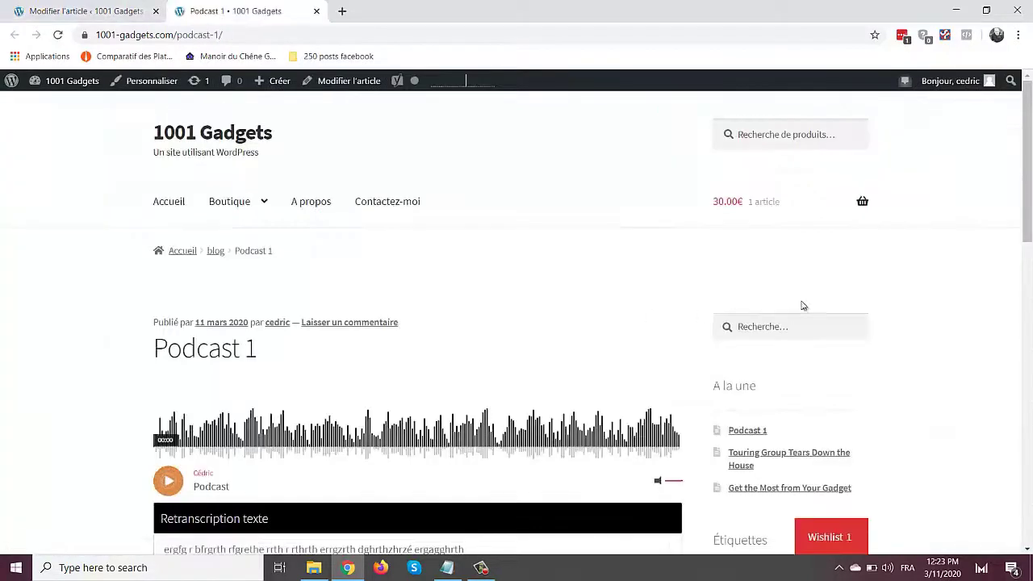
scroll(243, 293, down, 3)
click(242, 293)
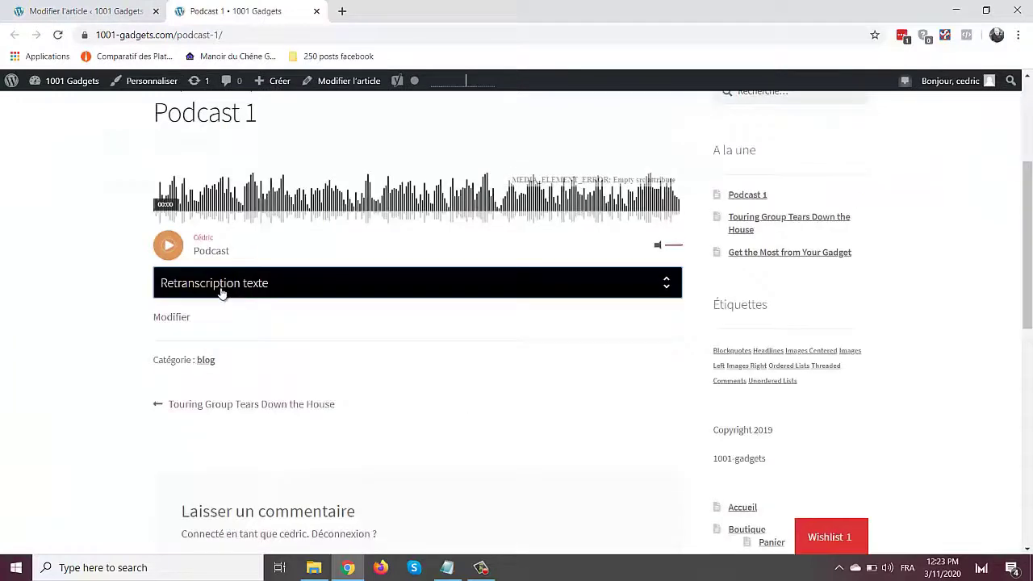
Step: Turn on Initial Collapsed for the "Retranscription texte" accordion, update the post and check the published page
click(223, 291)
click(221, 292)
click(81, 12)
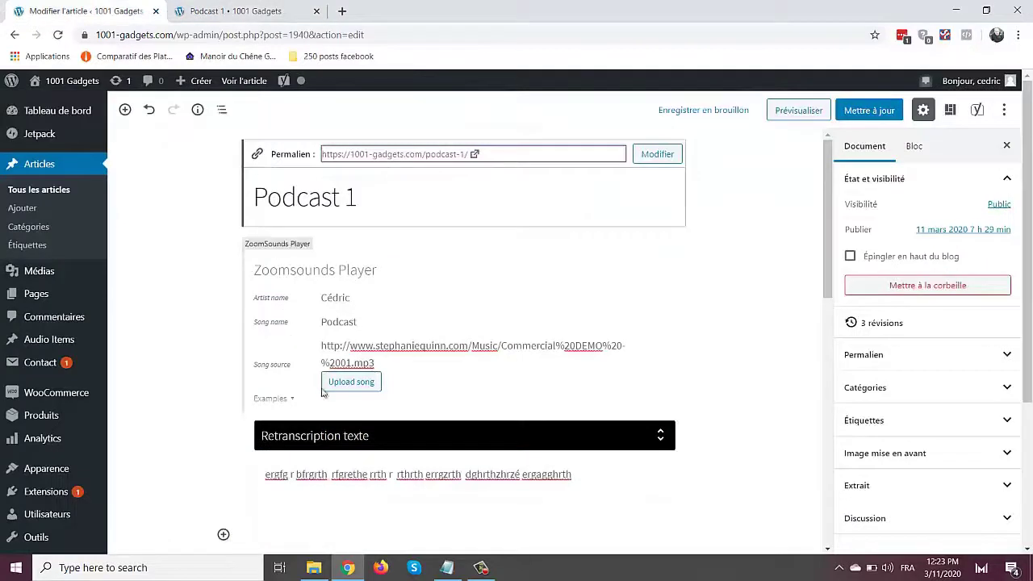
click(345, 436)
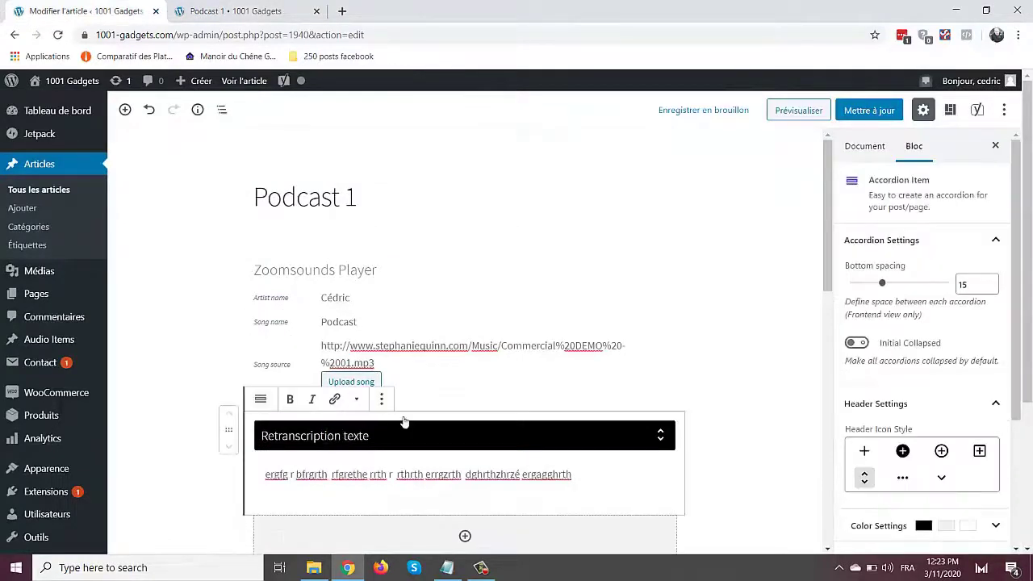
click(856, 343)
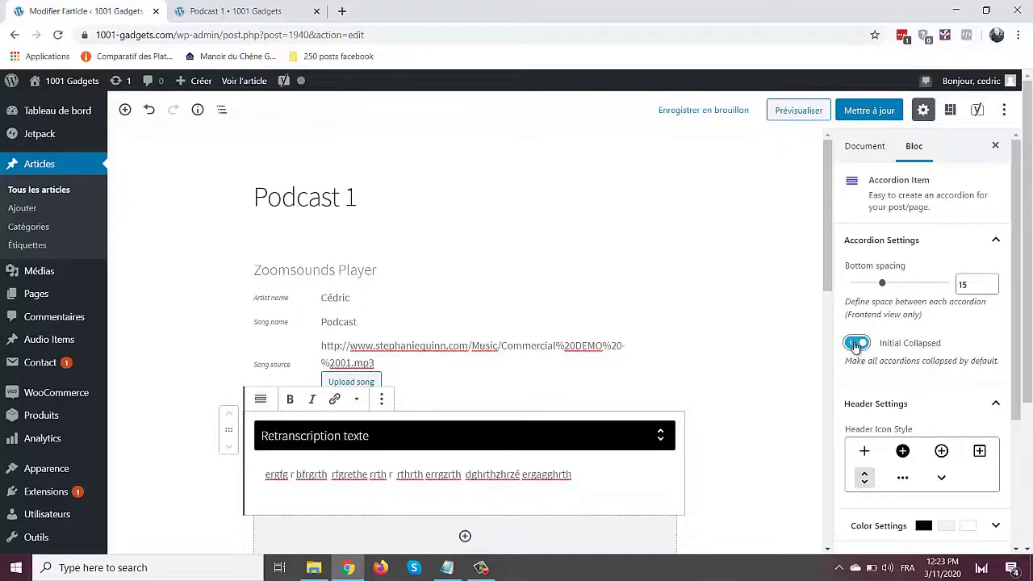
click(869, 111)
click(216, 10)
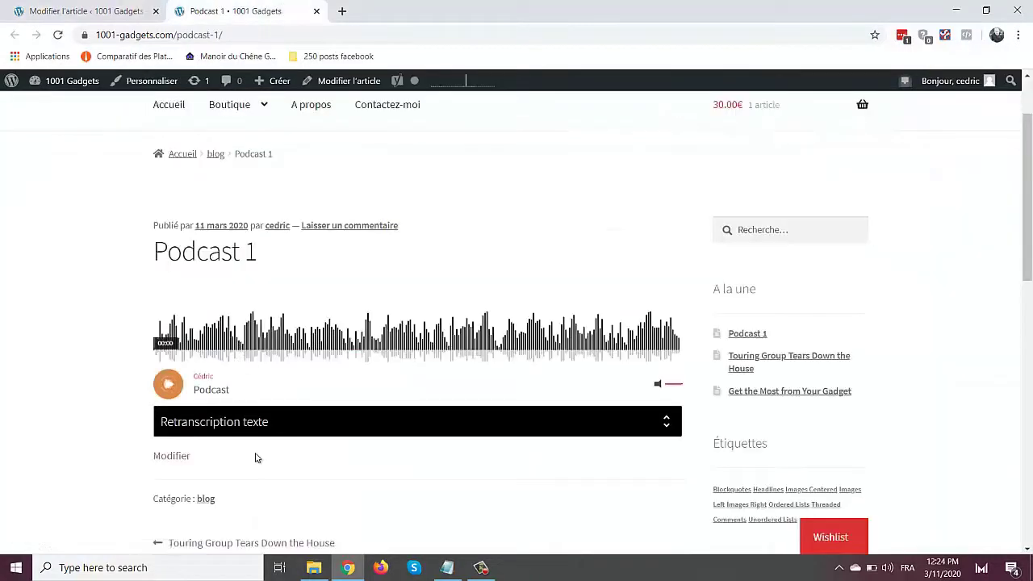
Step: Give the accordion header a blue background and dark text color, and update the post
click(95, 10)
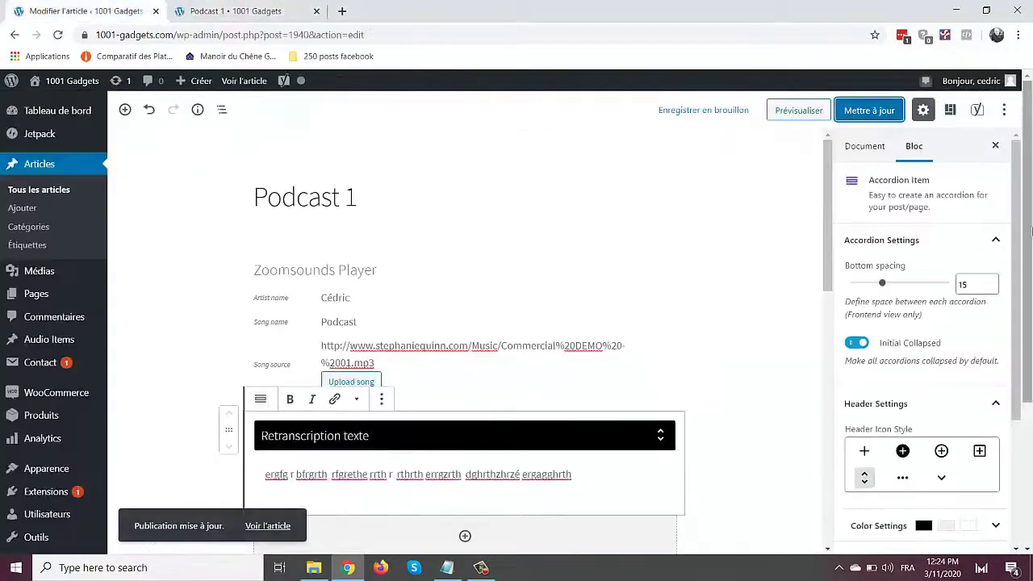
scroll(937, 347, down, 2)
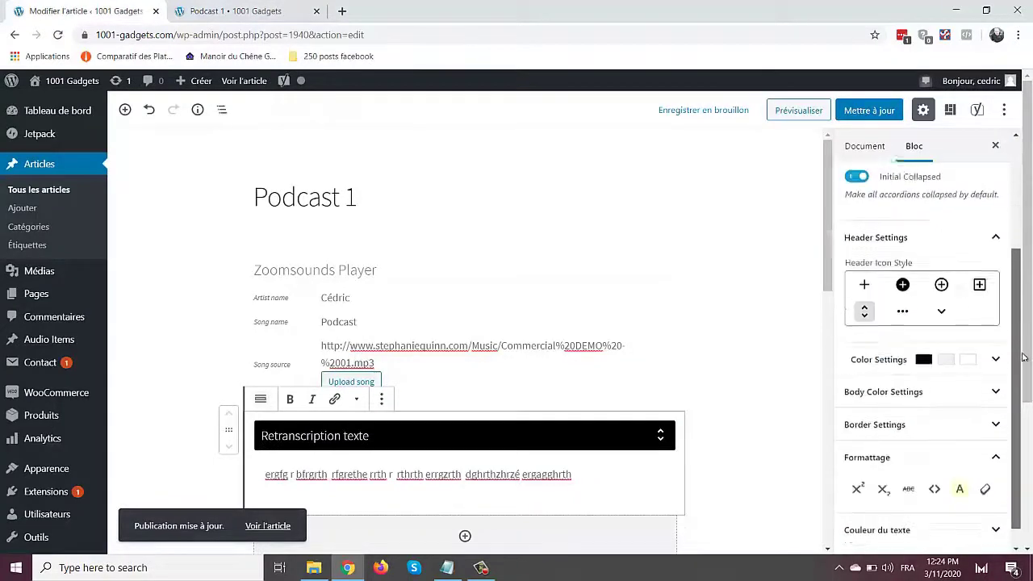
click(997, 346)
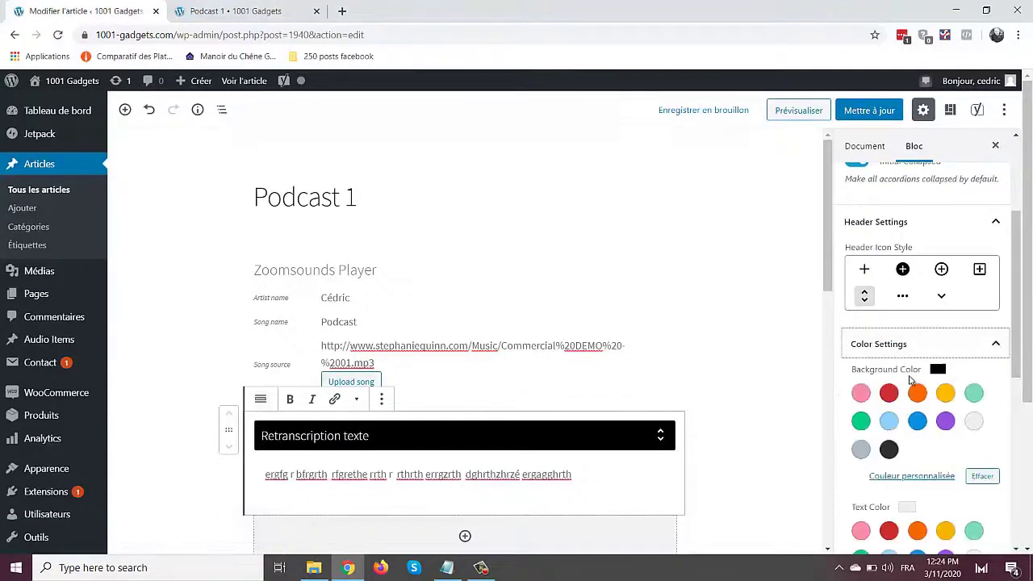
click(918, 422)
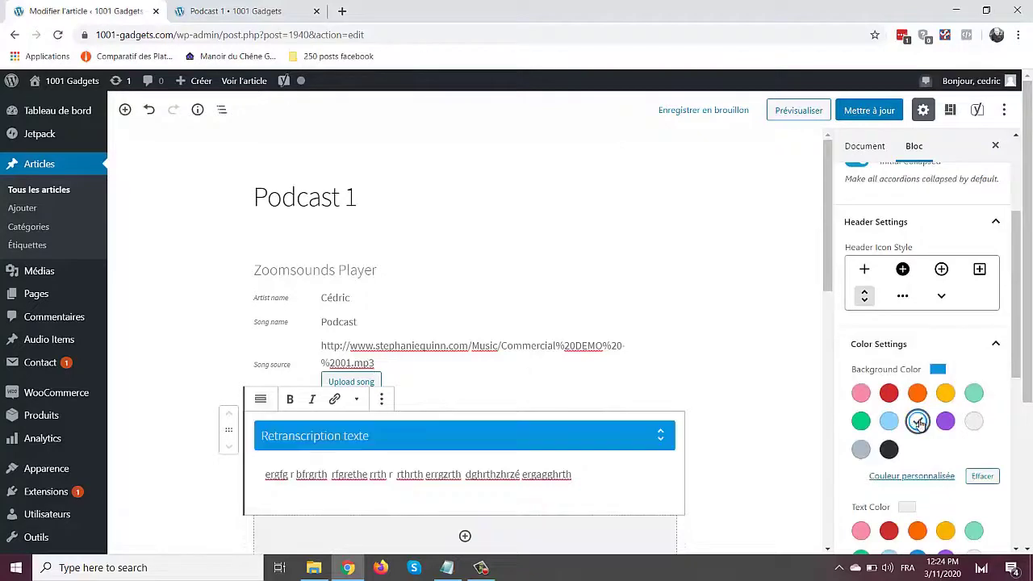
key(ctrl+s)
scroll(848, 460, down, 2)
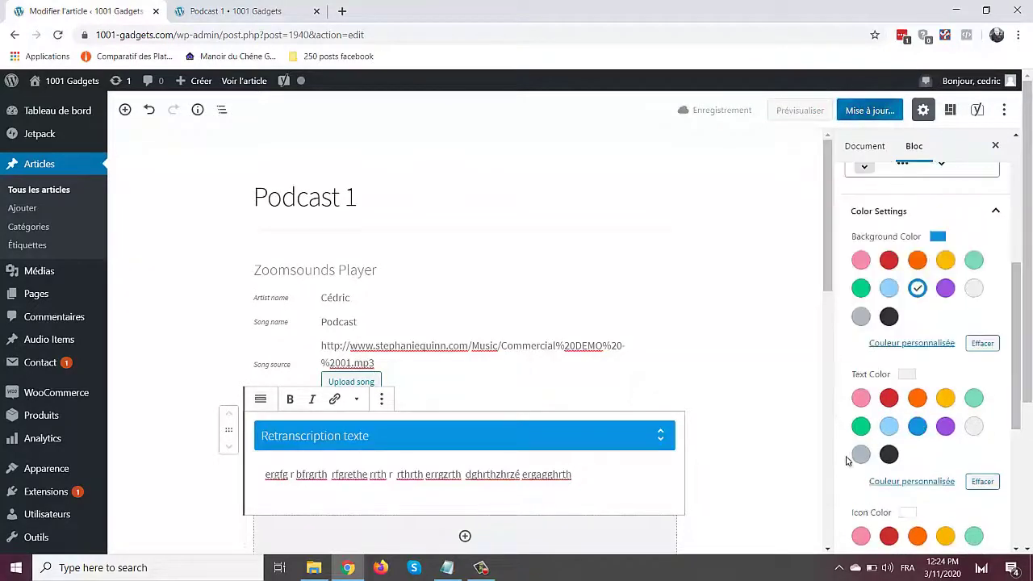
click(889, 455)
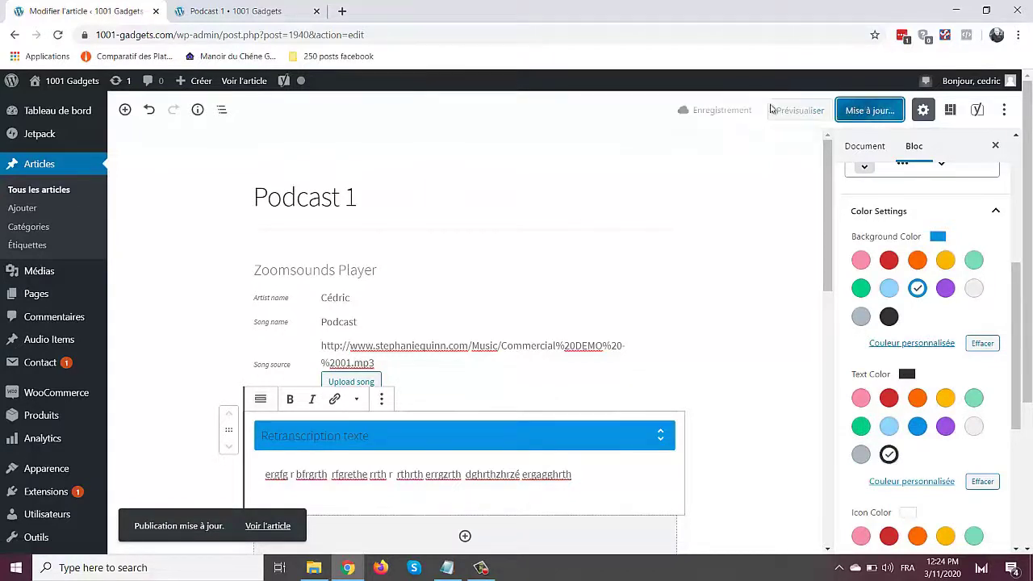
Step: View the published Podcast 1 page and expand the "Retranscription texte" accordion to check its restyled header and body text
click(253, 5)
scroll(212, 374, down, 1)
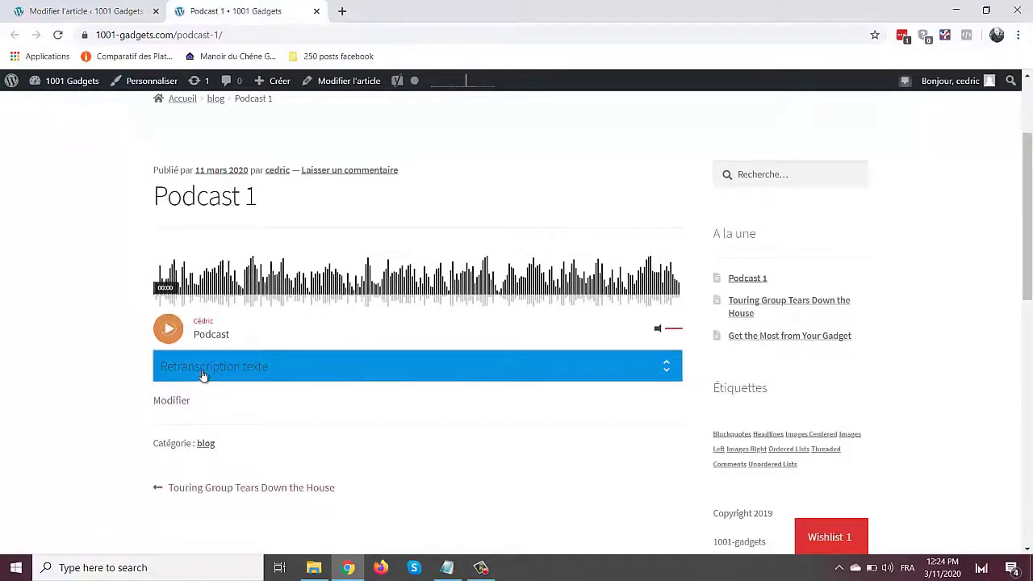
click(203, 376)
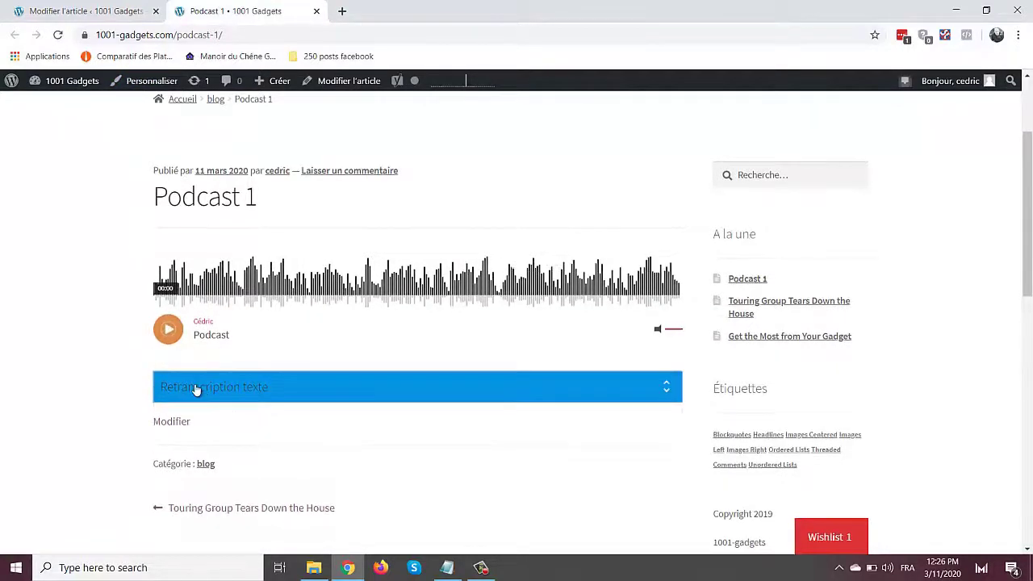
click(196, 389)
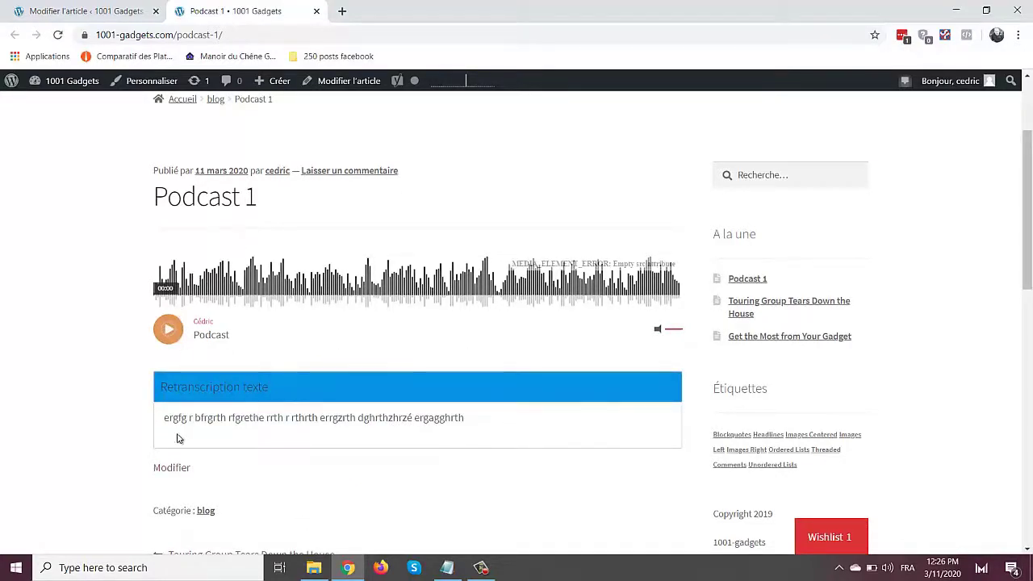
scroll(360, 449, down, 1)
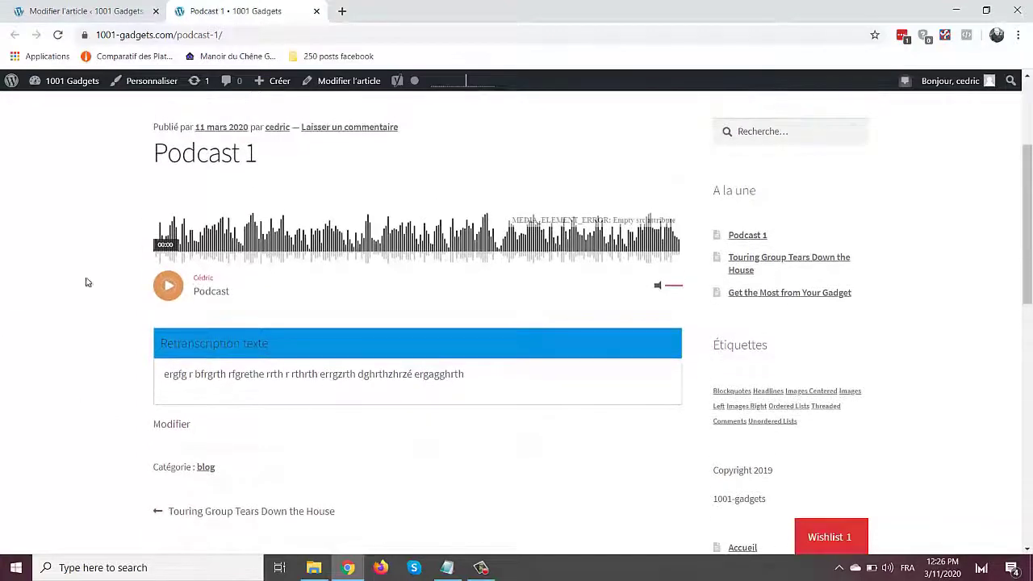